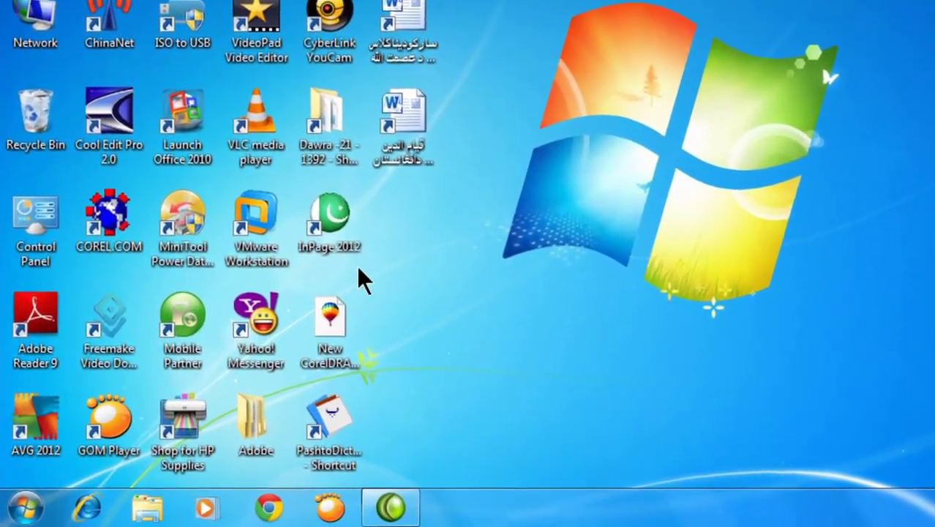
- Search the installed programs for "control", open Control Panel from the results and close its window
click(25, 509)
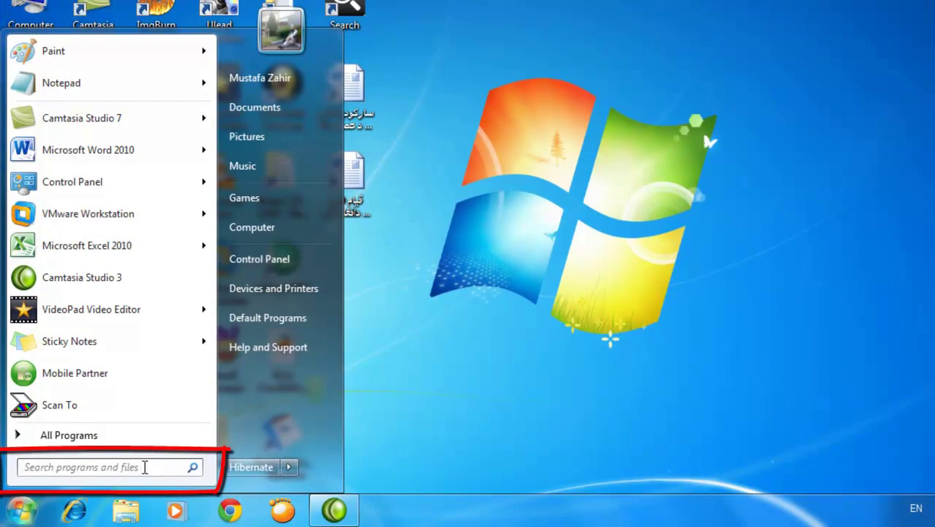
text(con)
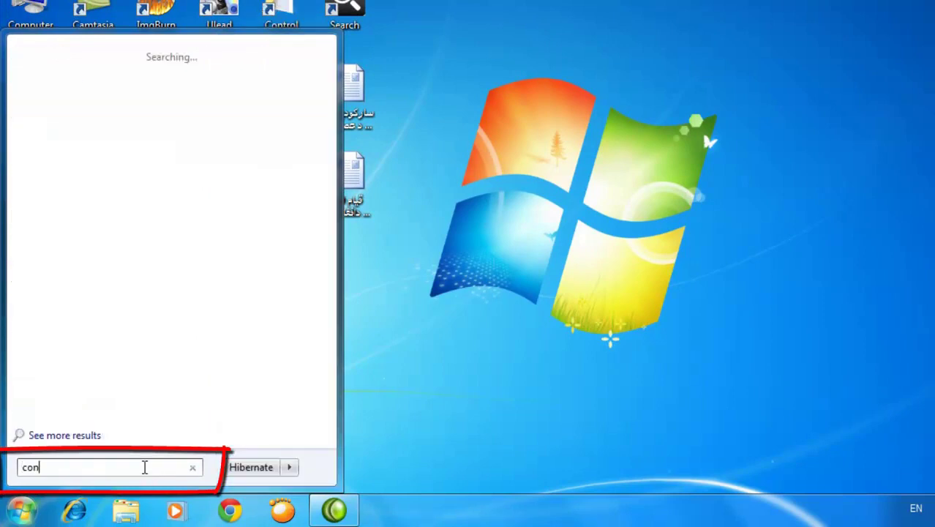
text(trol)
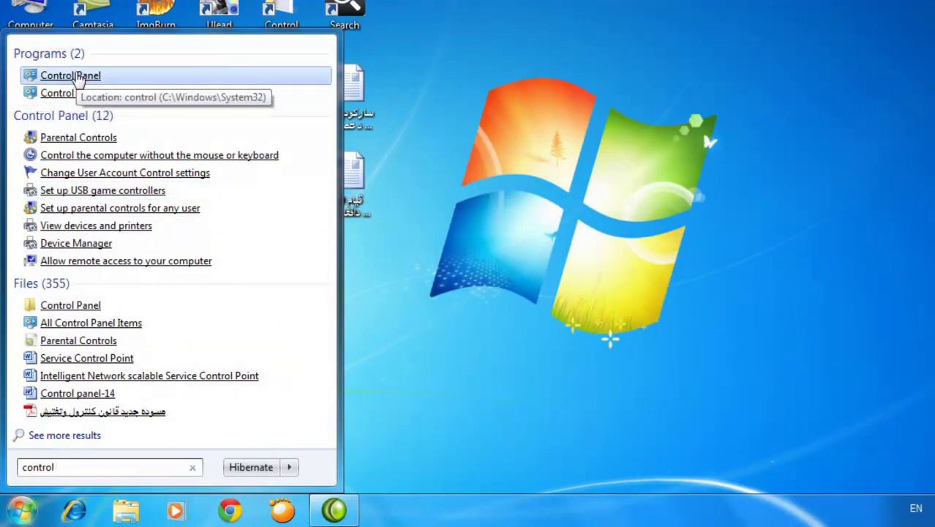
key(Escape)
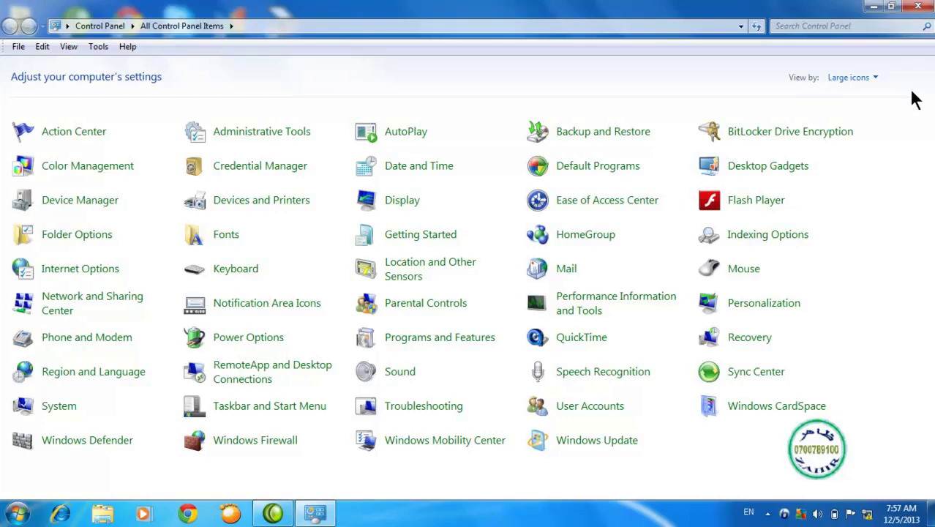
click(918, 6)
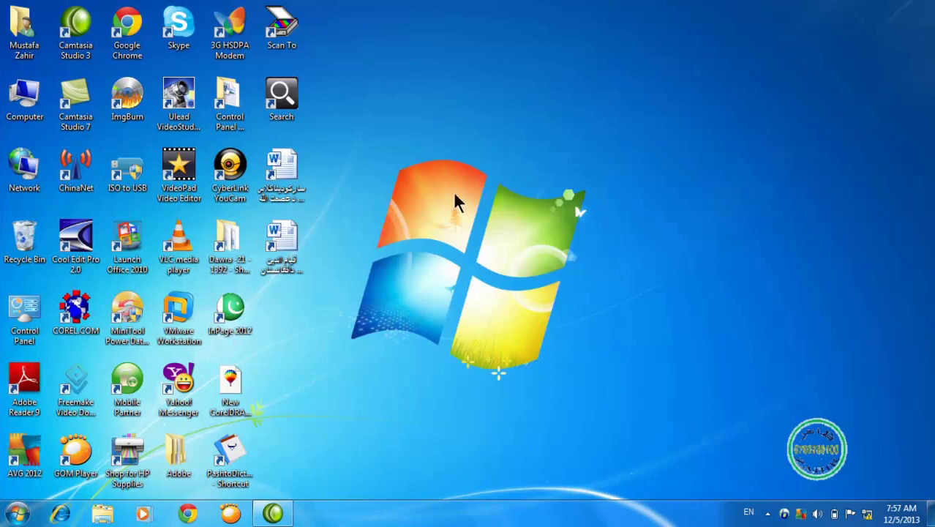
- Open Control Panel by running the command "control" in the Run dialog, and close its window
click(18, 514)
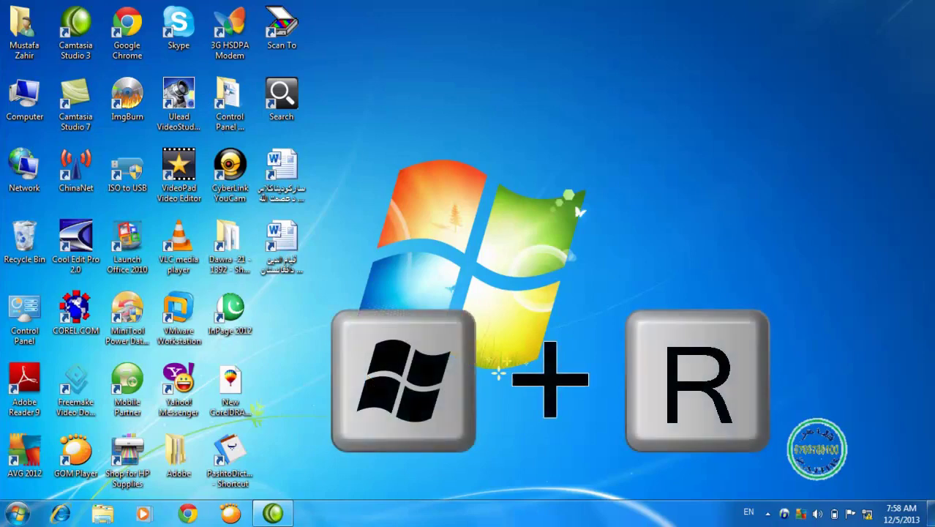
key(super+r)
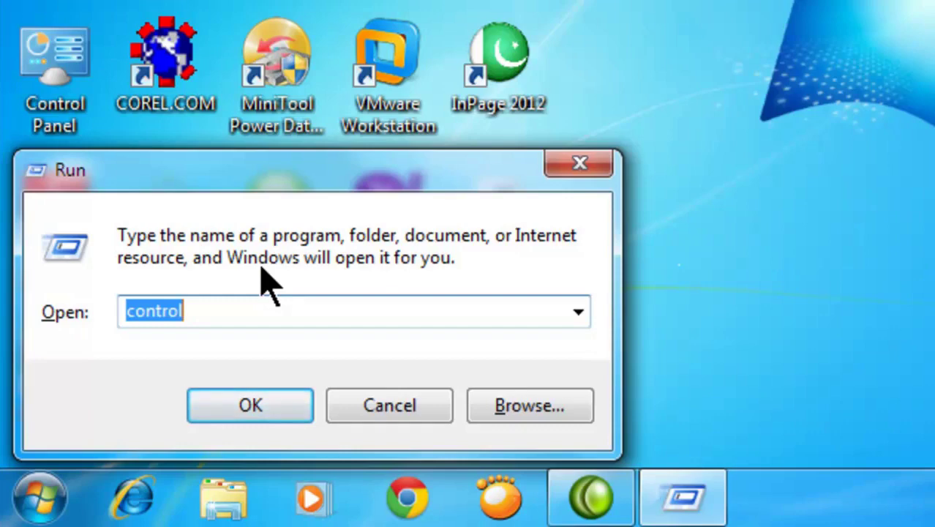
text(control)
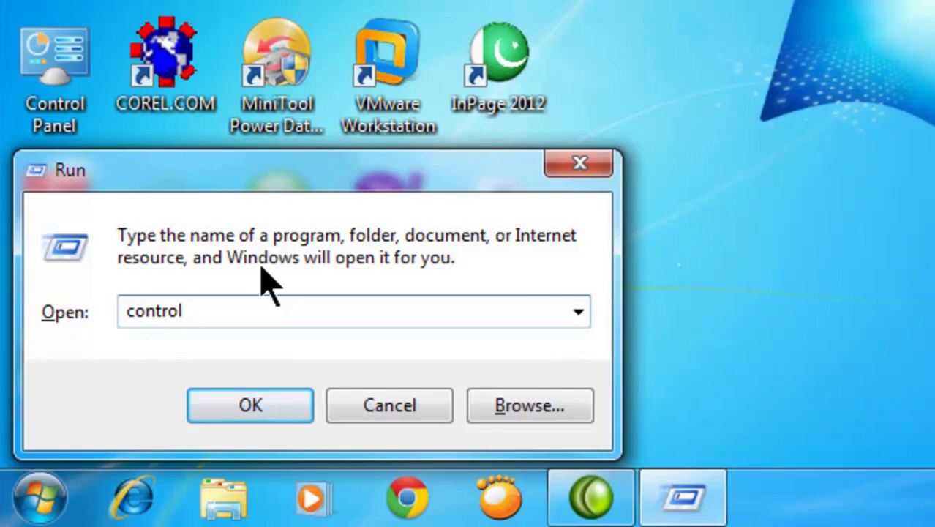
click(233, 400)
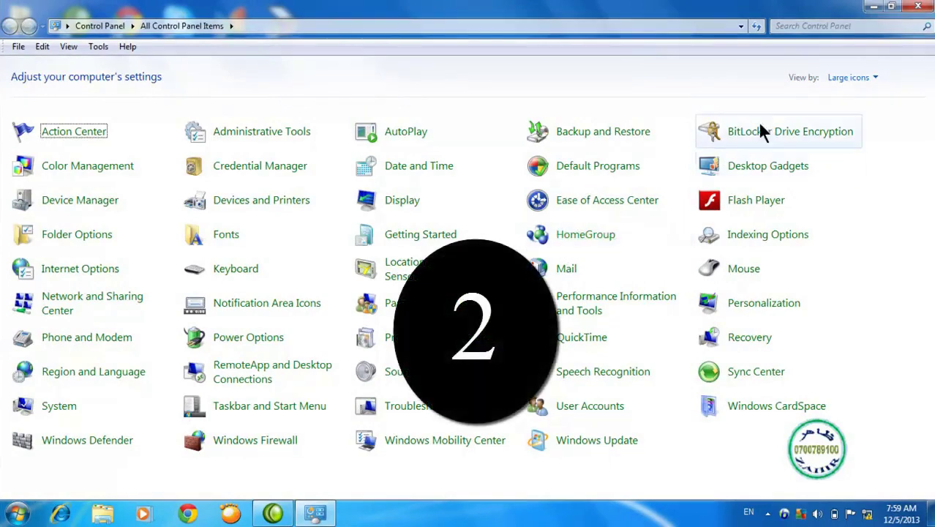
click(917, 6)
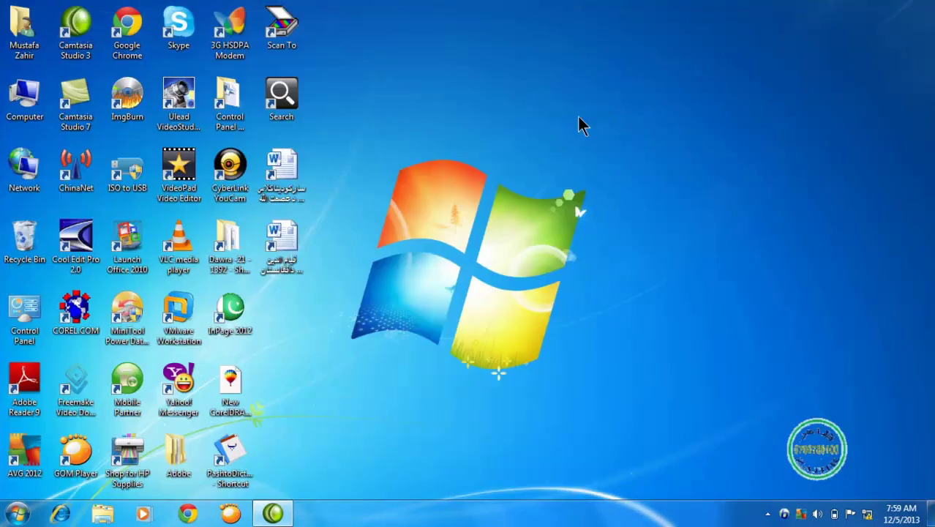
right_click(577, 114)
click(604, 154)
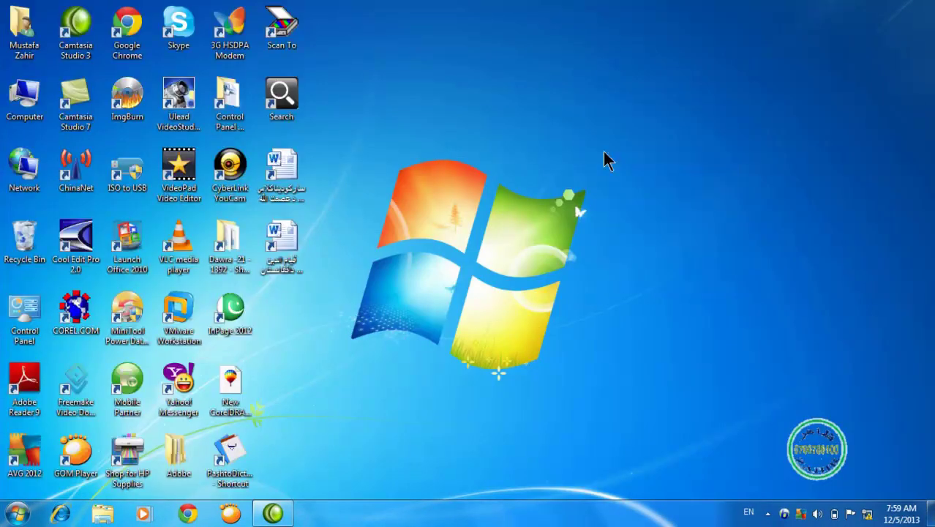
right_click(603, 151)
click(628, 190)
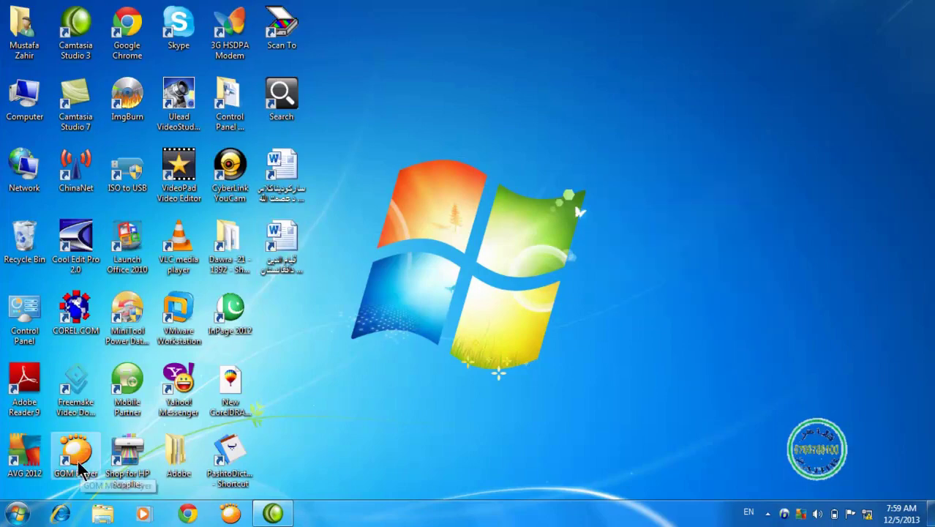
- Open Control Panel from its Start menu entry and close its window
click(19, 513)
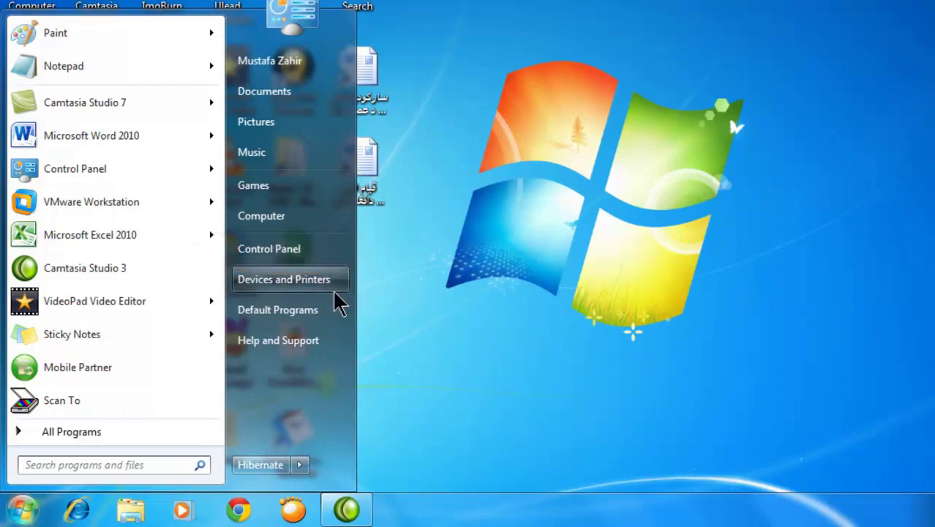
click(333, 253)
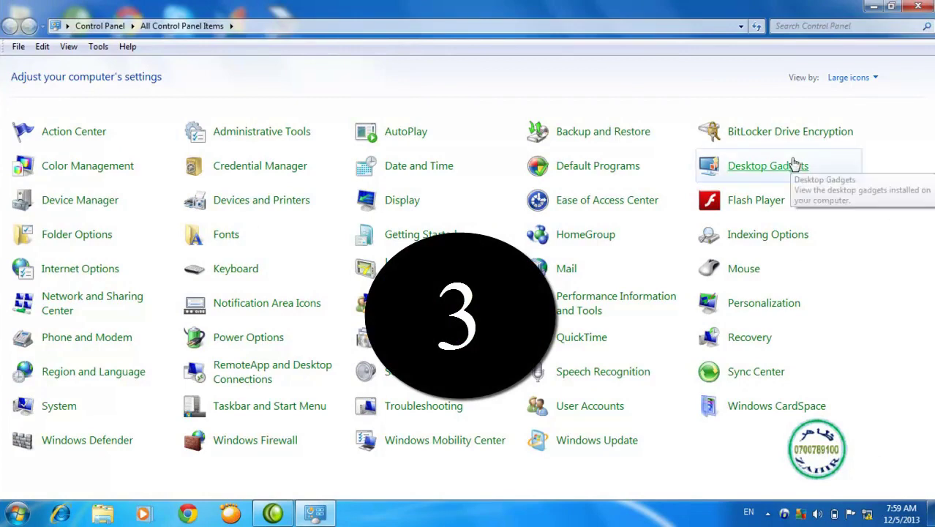
click(919, 7)
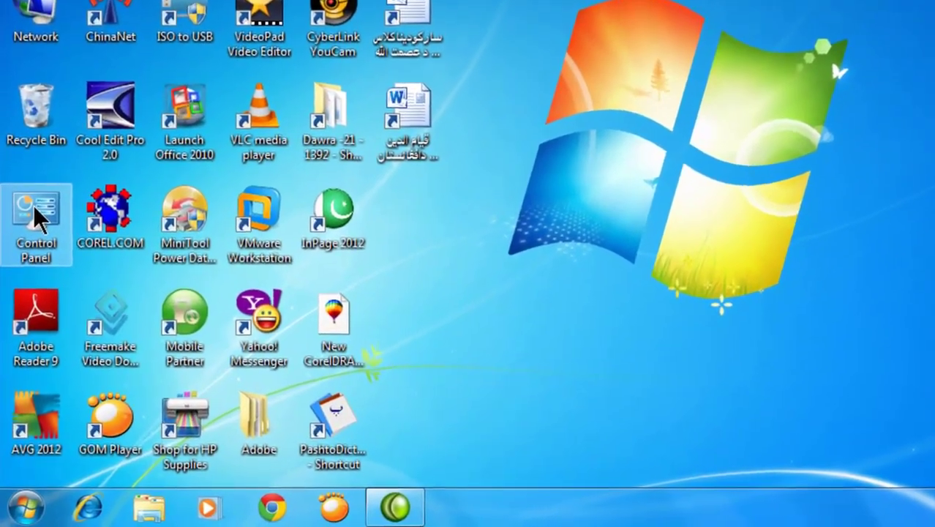
- Open Control Panel from its desktop icon and close its window
right_click(28, 255)
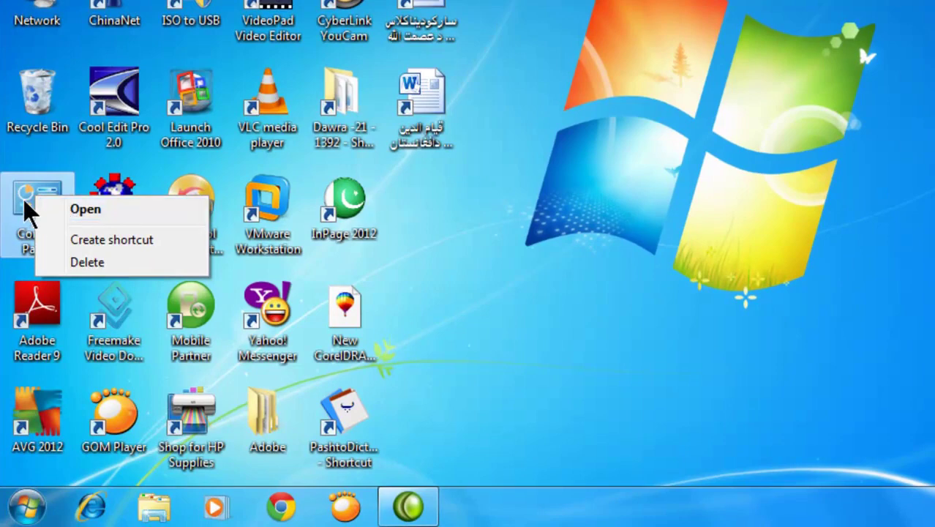
click(24, 199)
double_click(24, 199)
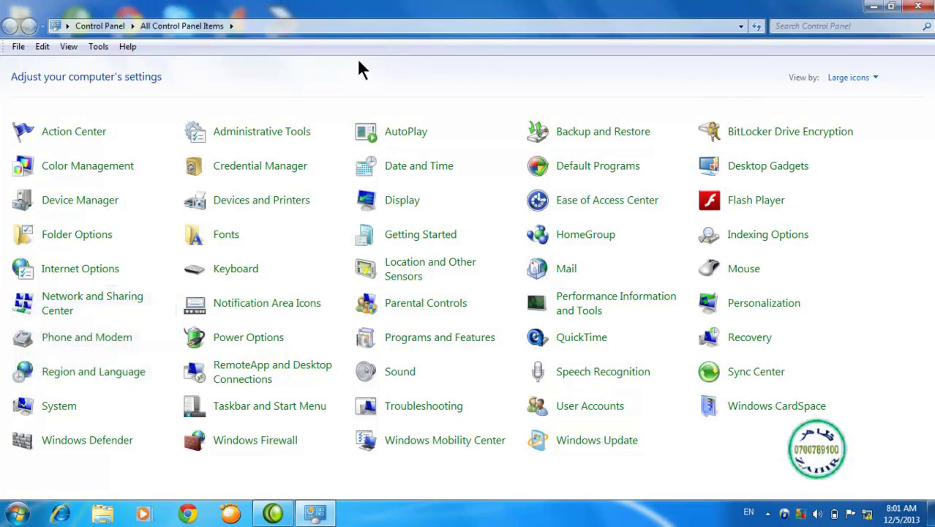
click(918, 8)
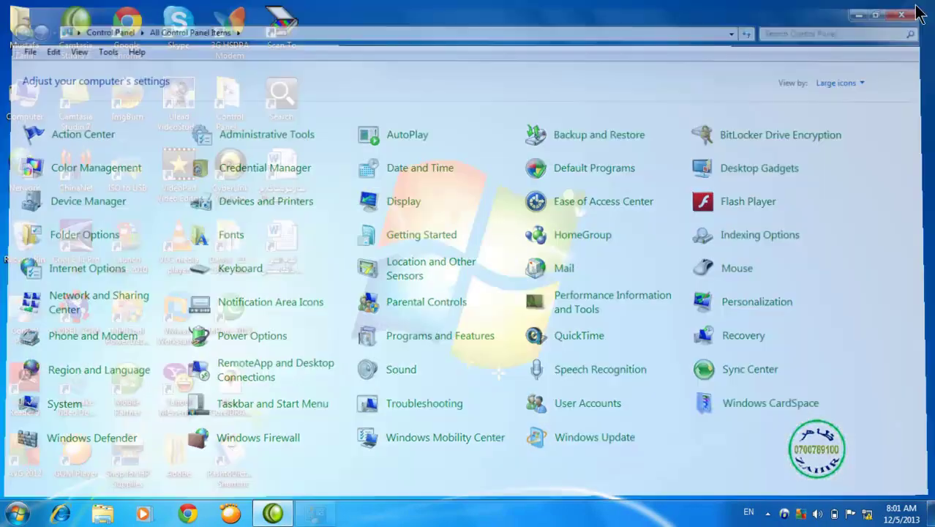
right_click(673, 75)
click(701, 113)
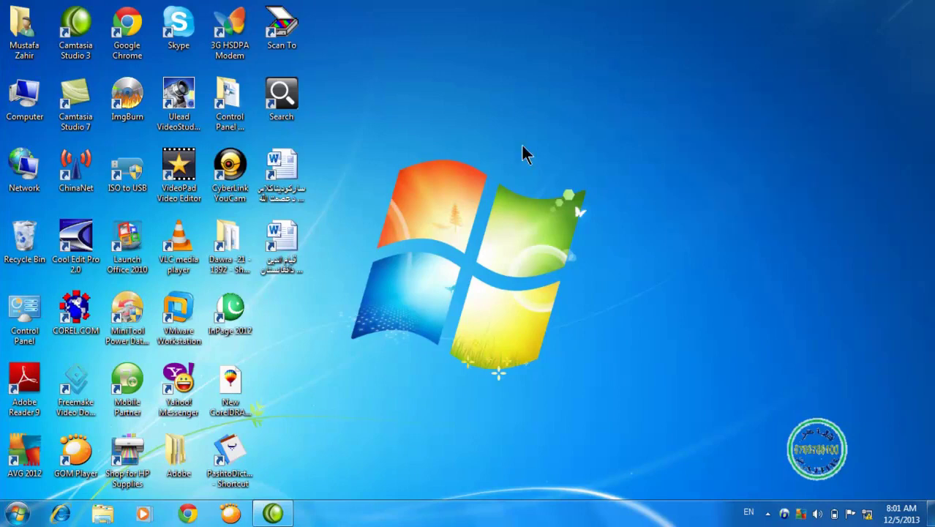
right_click(521, 145)
click(555, 185)
right_click(556, 192)
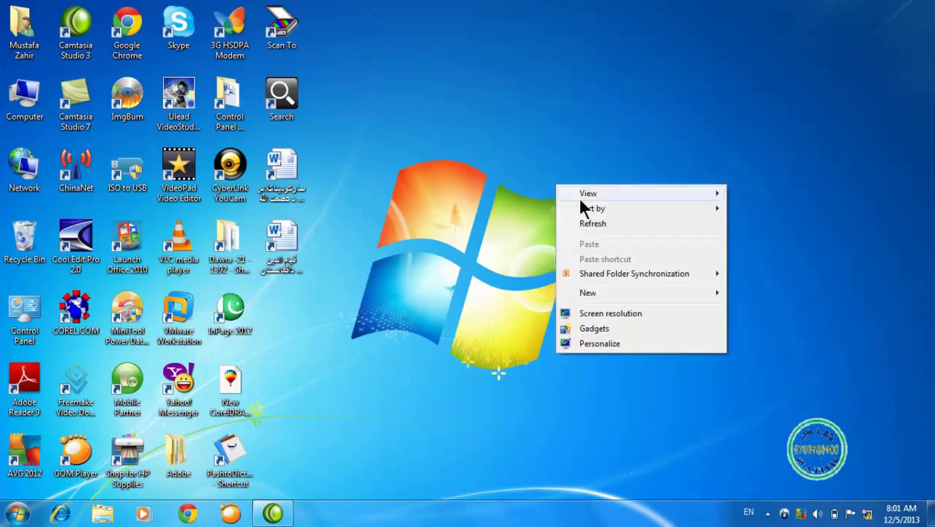
click(571, 221)
right_click(573, 222)
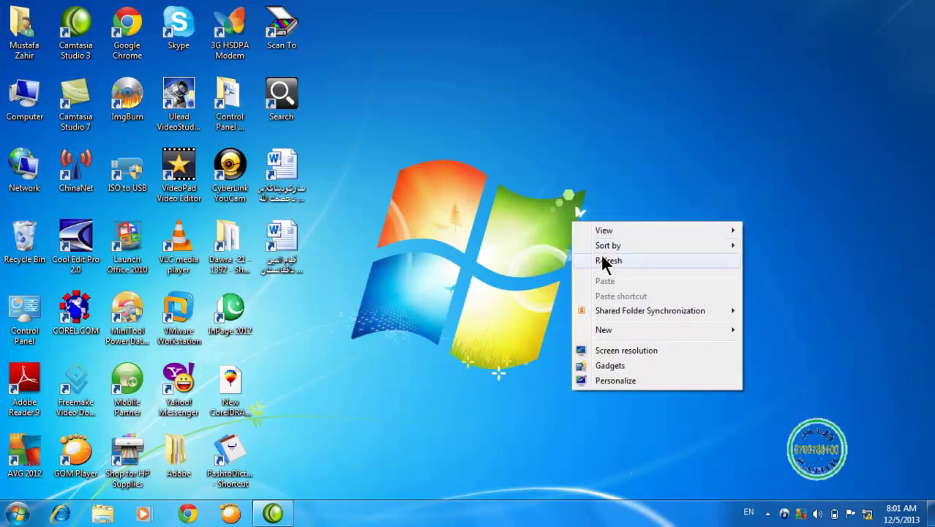
click(583, 255)
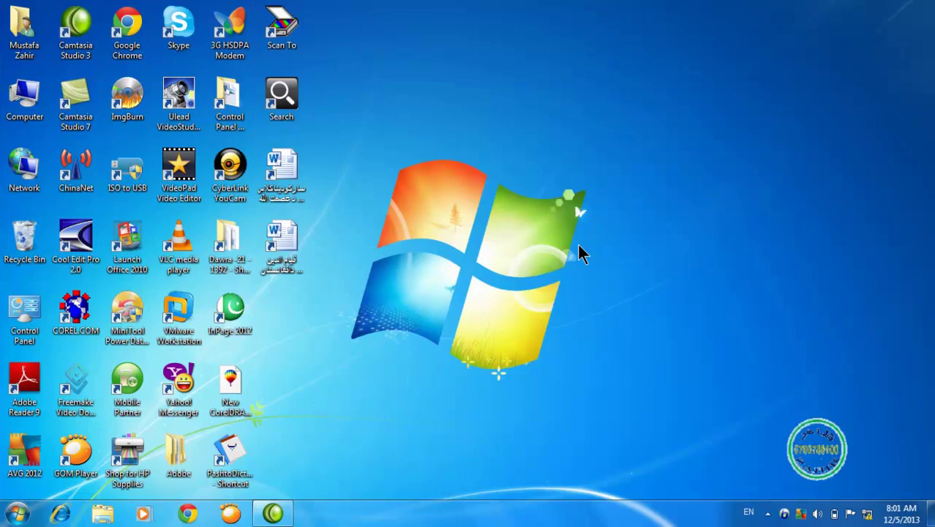
right_click(578, 253)
click(611, 283)
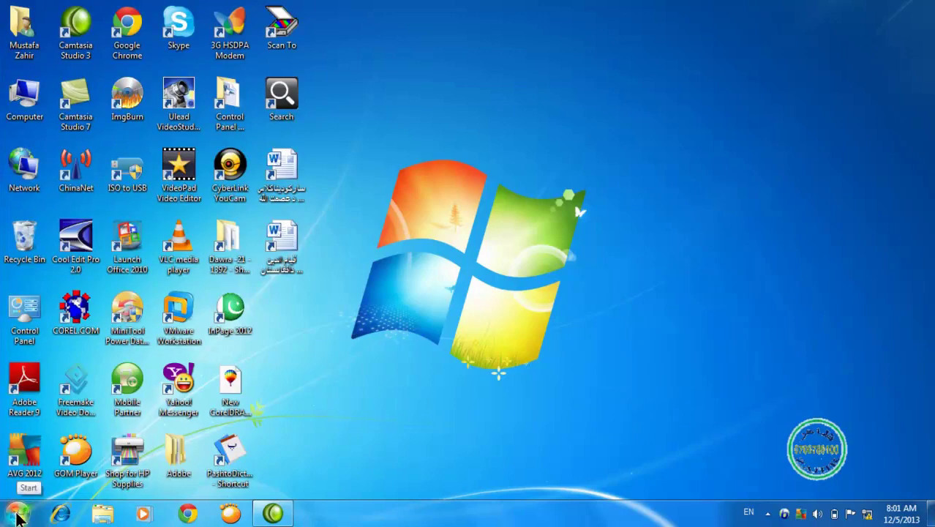
- Open Control Panel from the Start menu again and switch its view from large icons to Category
click(17, 515)
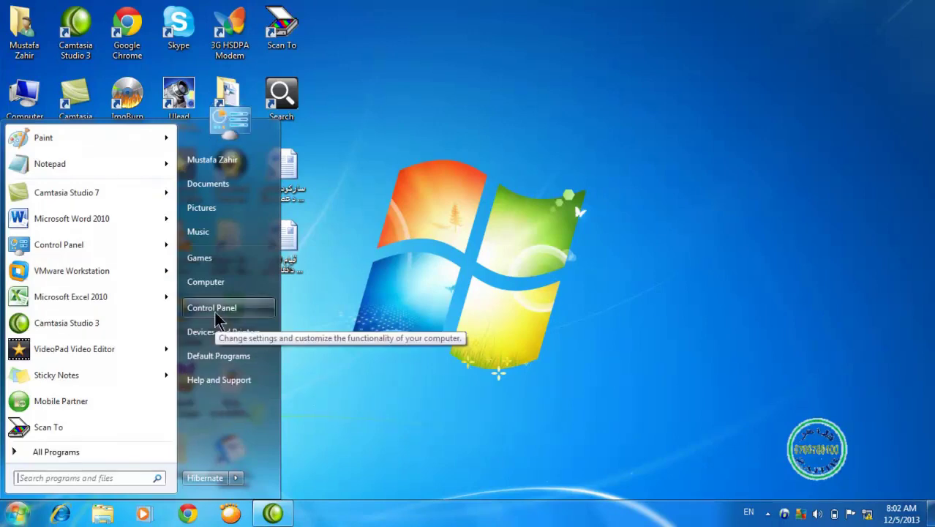
click(215, 311)
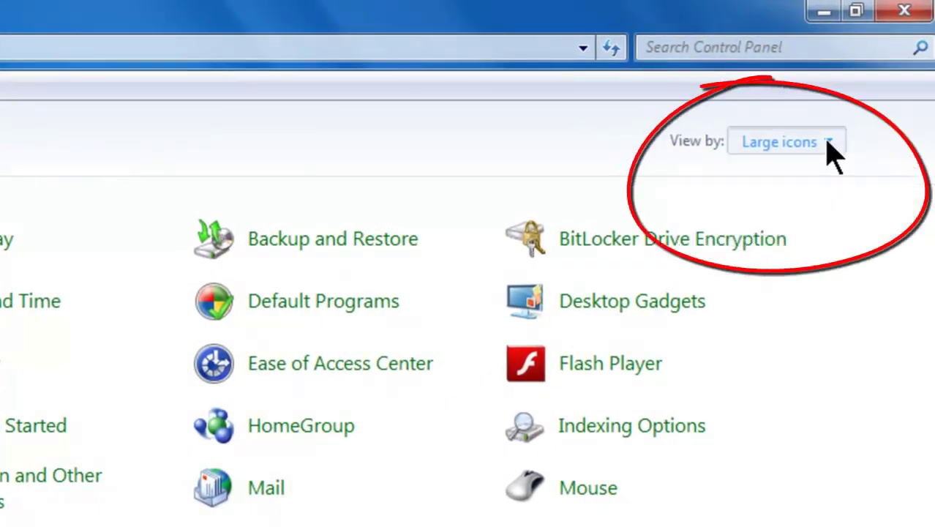
click(827, 142)
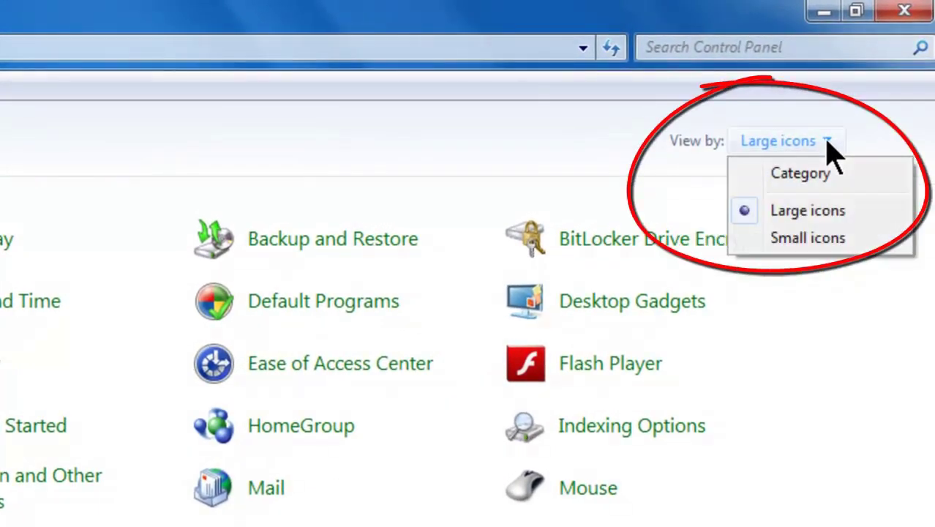
click(805, 180)
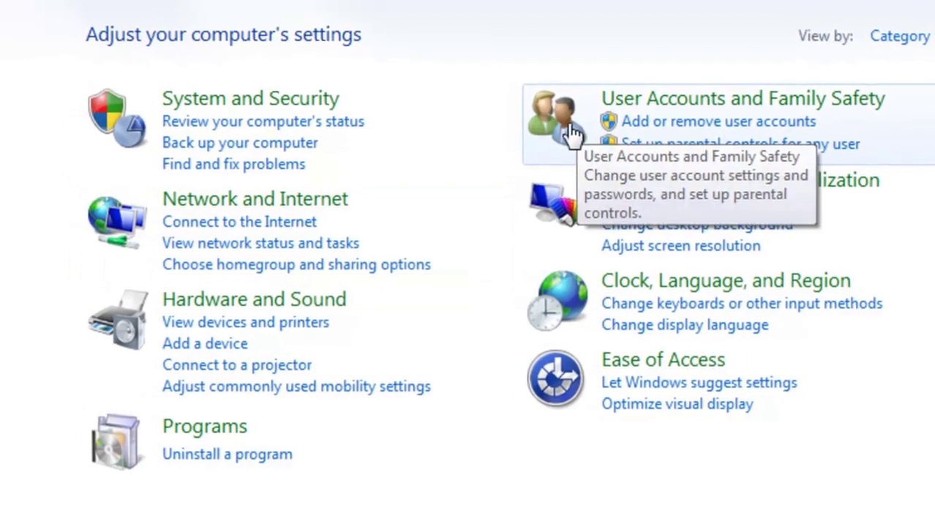
- Look through User Accounts and Family Safety, and the Display and Personalization pages of Appearance and Personalization, returning to the Control Panel home page
click(625, 154)
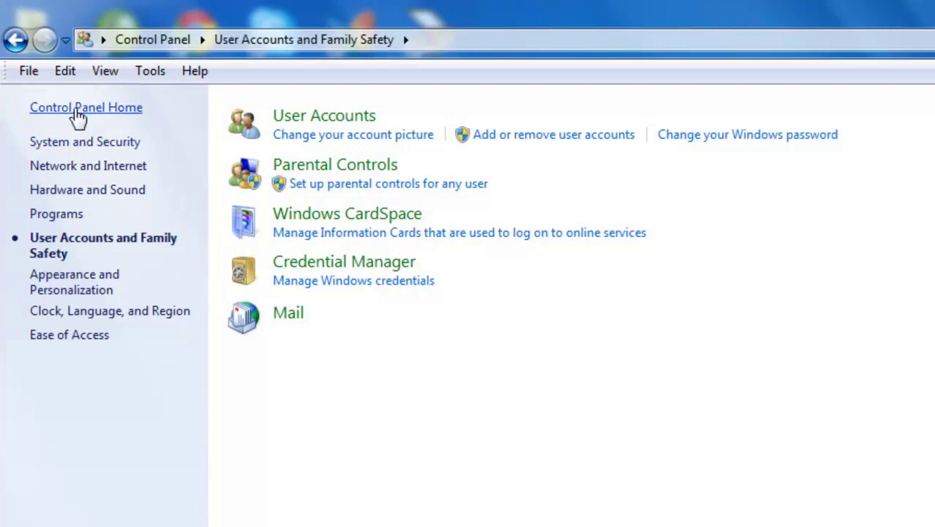
click(16, 40)
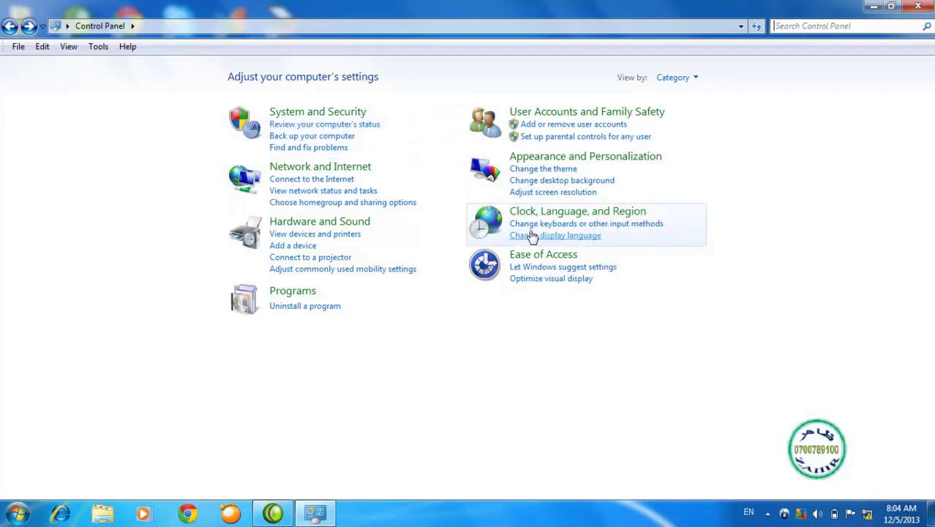
click(483, 182)
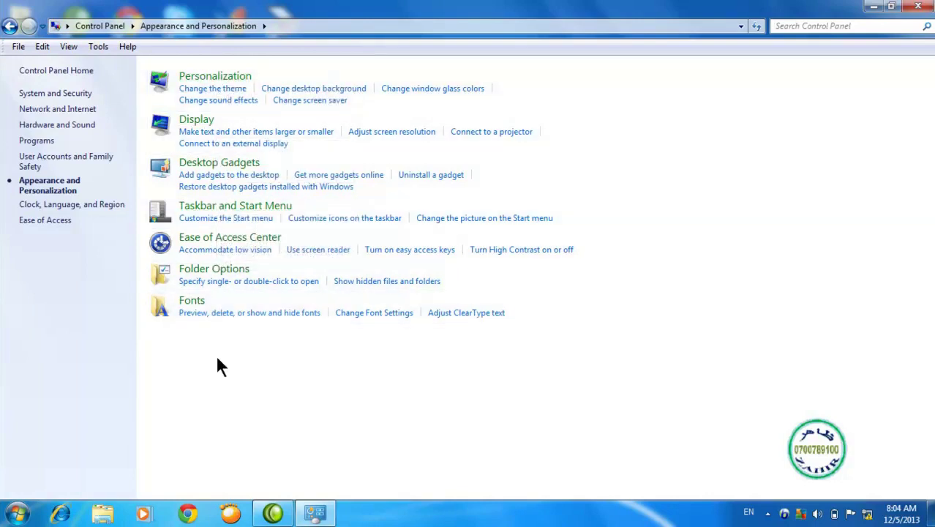
click(194, 121)
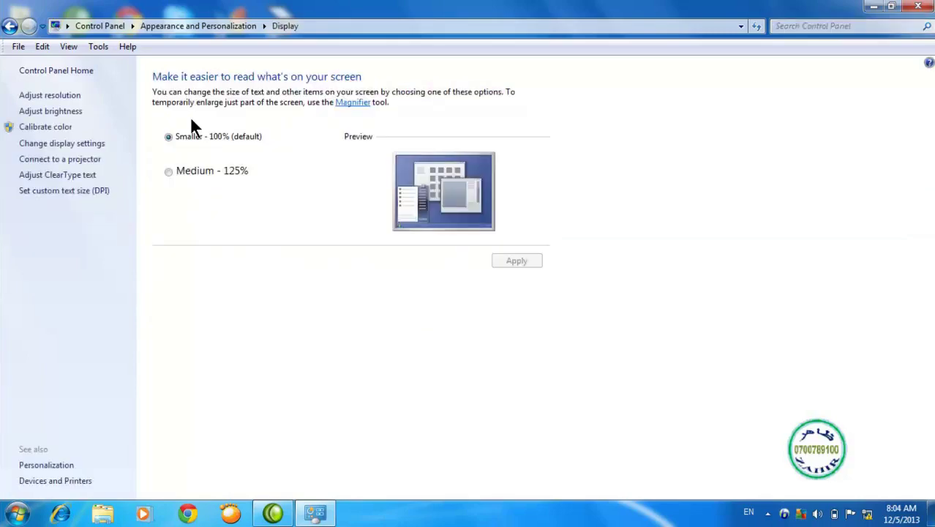
click(9, 25)
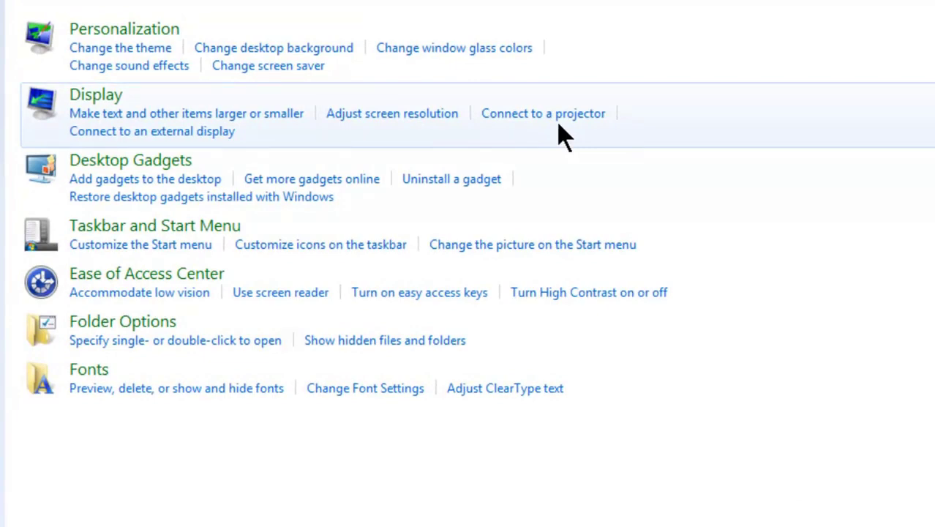
click(124, 30)
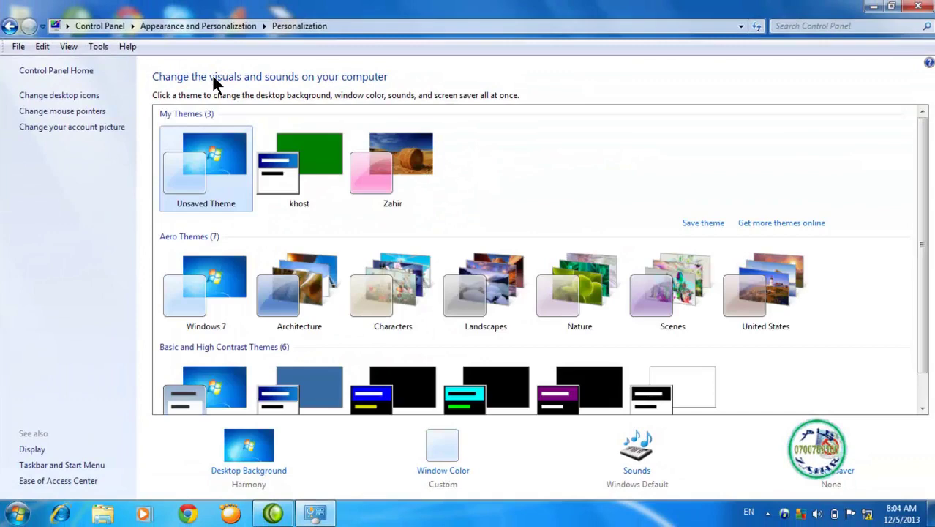
click(10, 28)
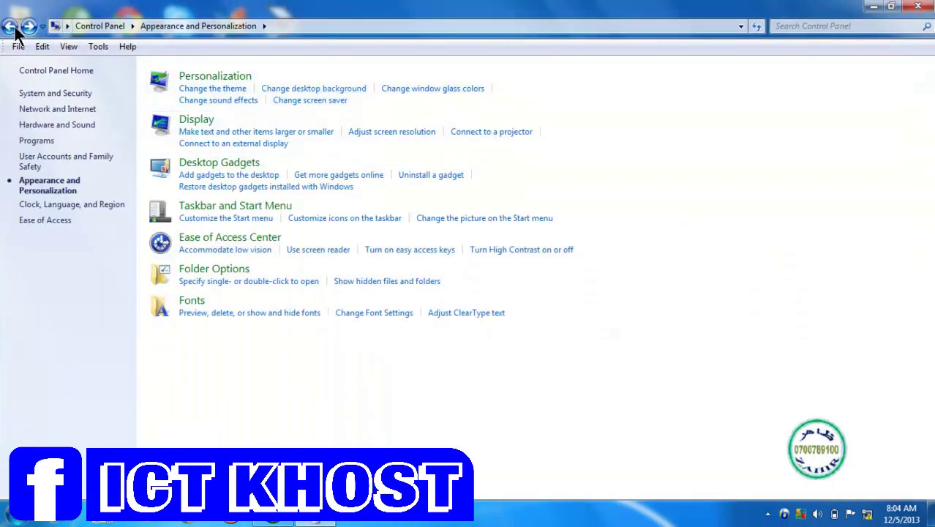
click(10, 28)
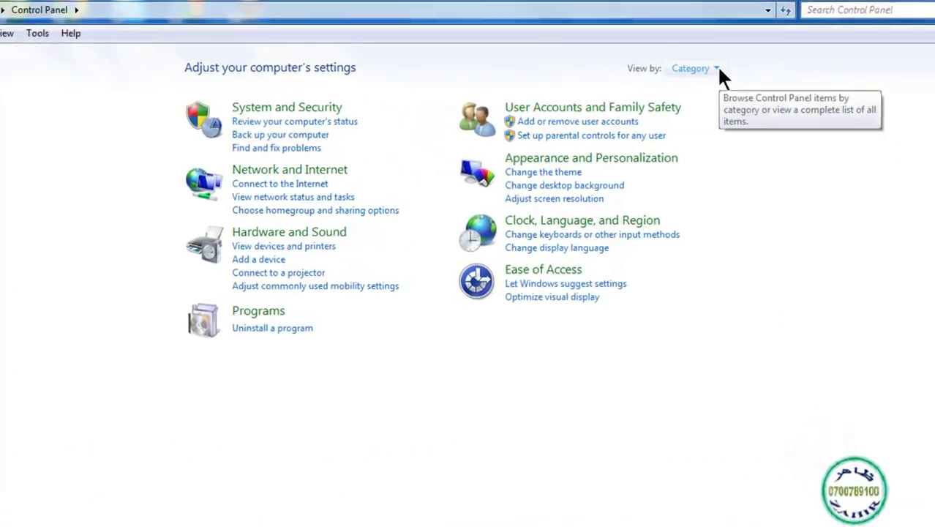
- Switch the Control Panel view from Category to Large icons and return it to Category
click(695, 78)
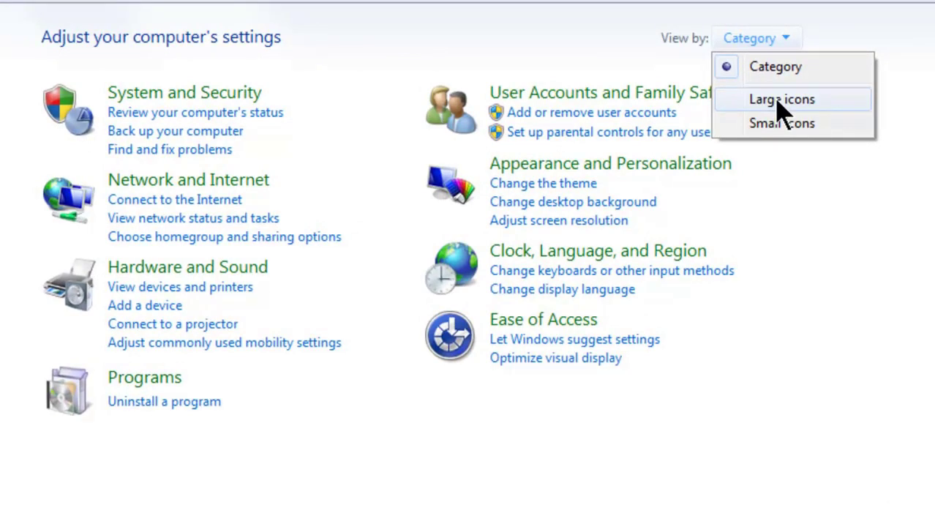
click(780, 103)
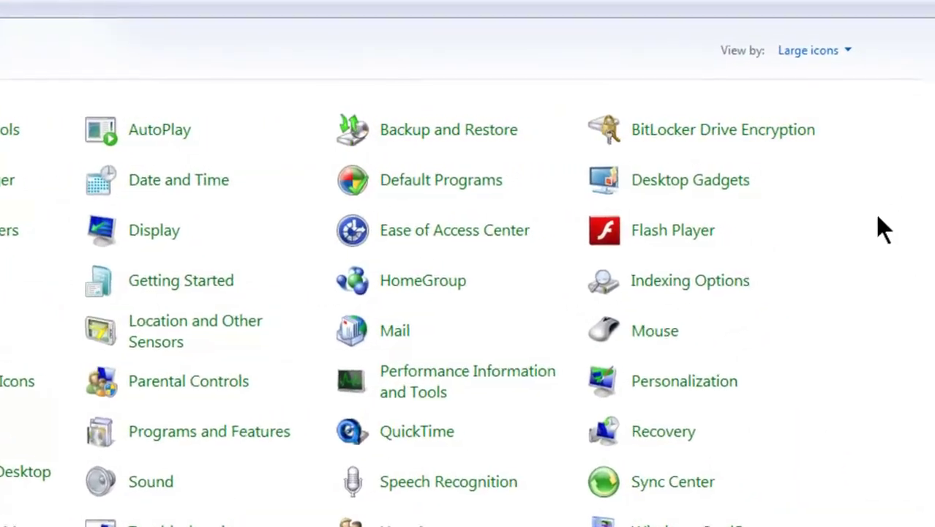
click(835, 50)
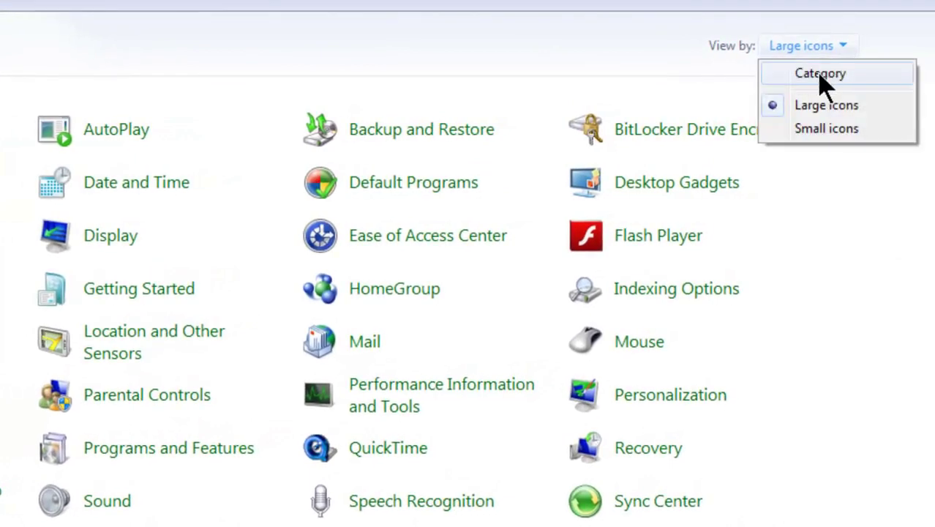
click(821, 75)
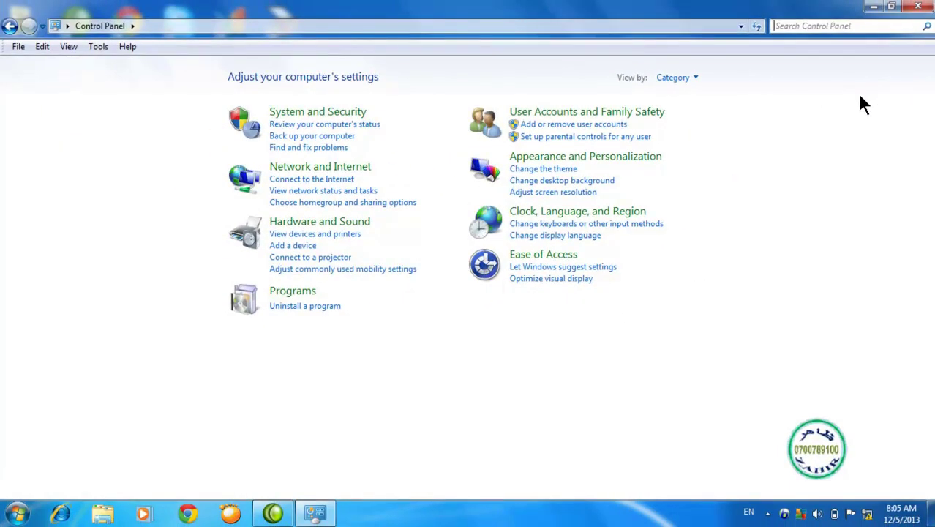
- Set the Control Panel view to Large icons and review the available view options
click(694, 77)
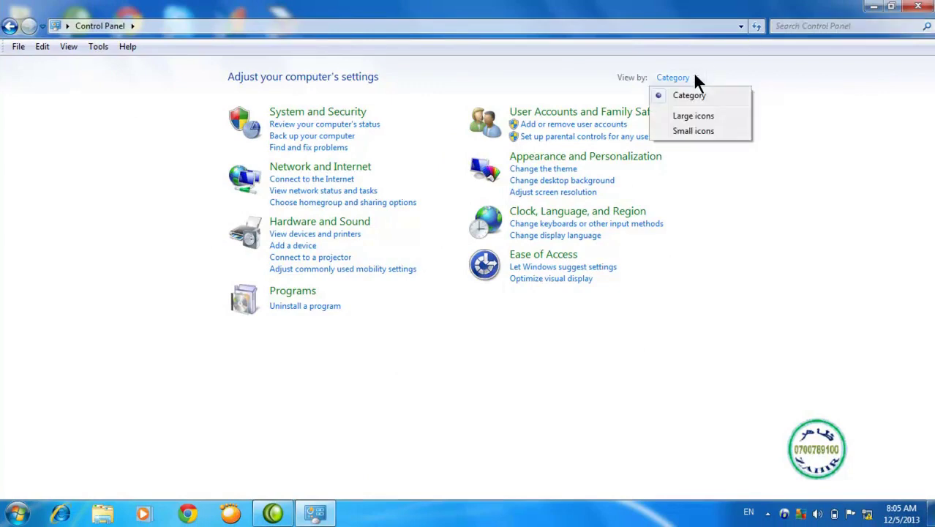
click(694, 115)
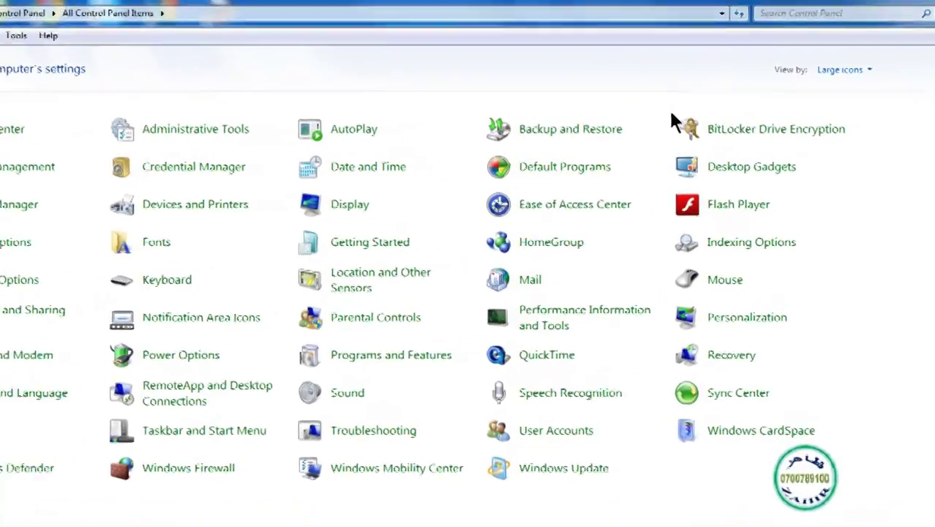
click(852, 47)
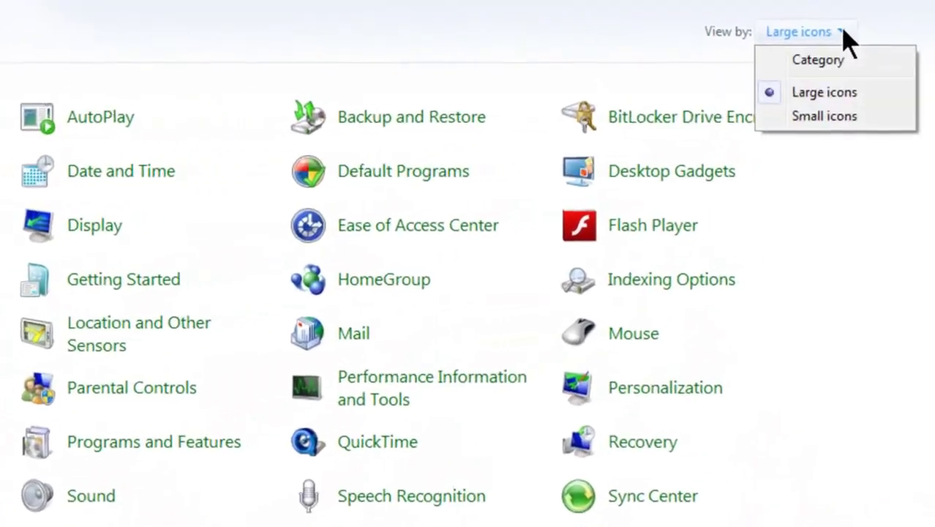
click(854, 366)
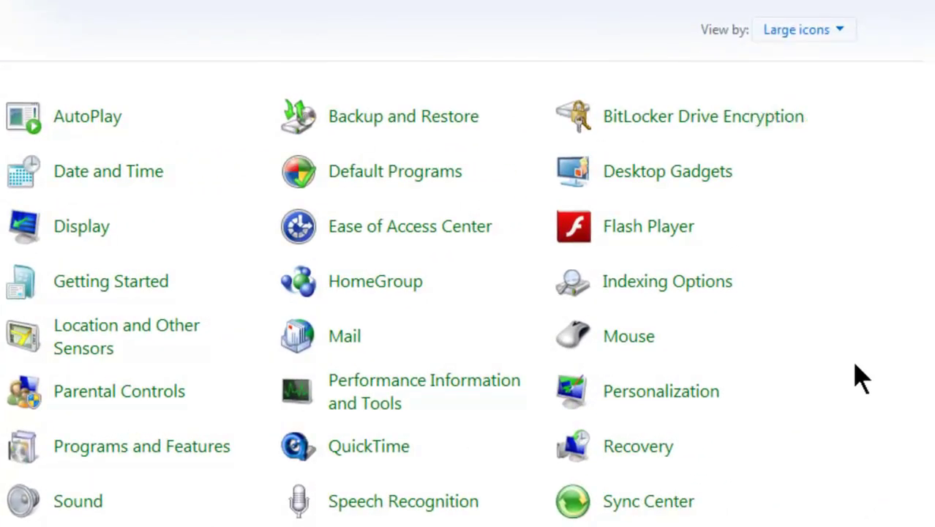
- Show all Control Panel items as Small icons and change the view back to Large icons
click(841, 38)
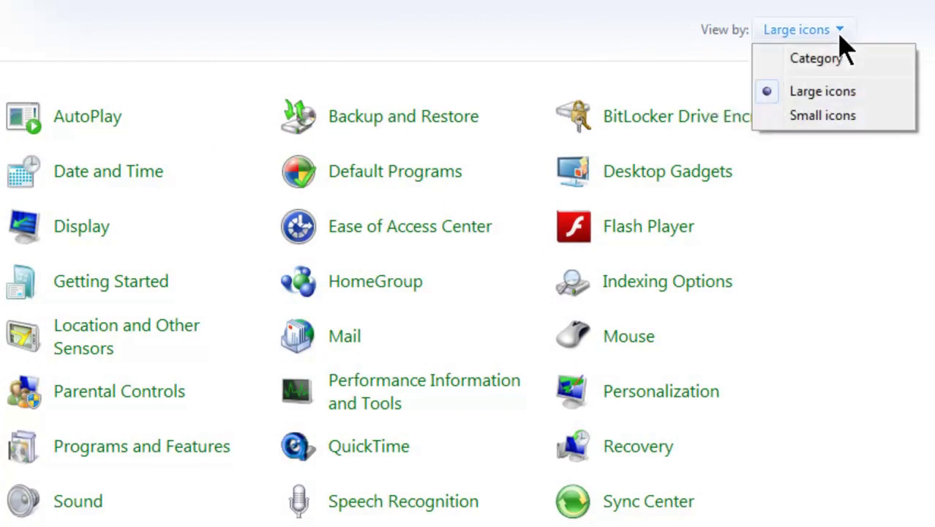
click(829, 117)
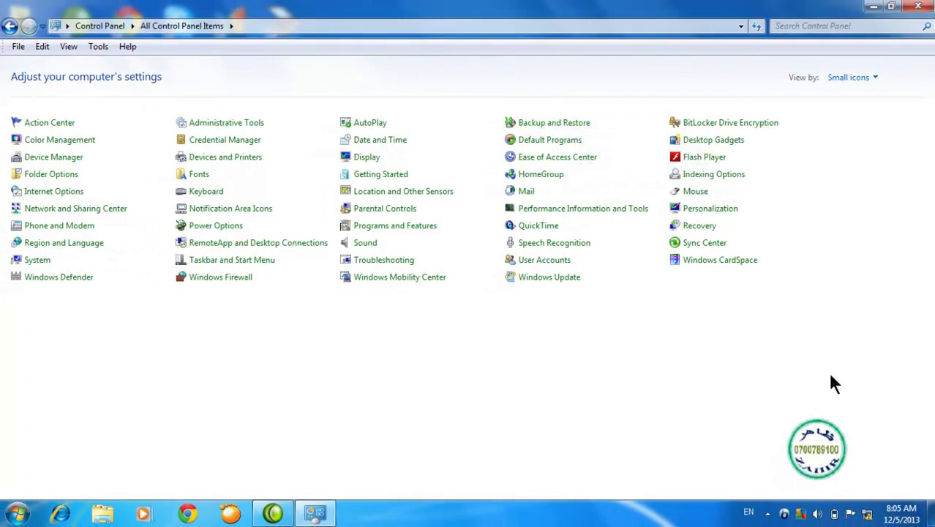
click(872, 76)
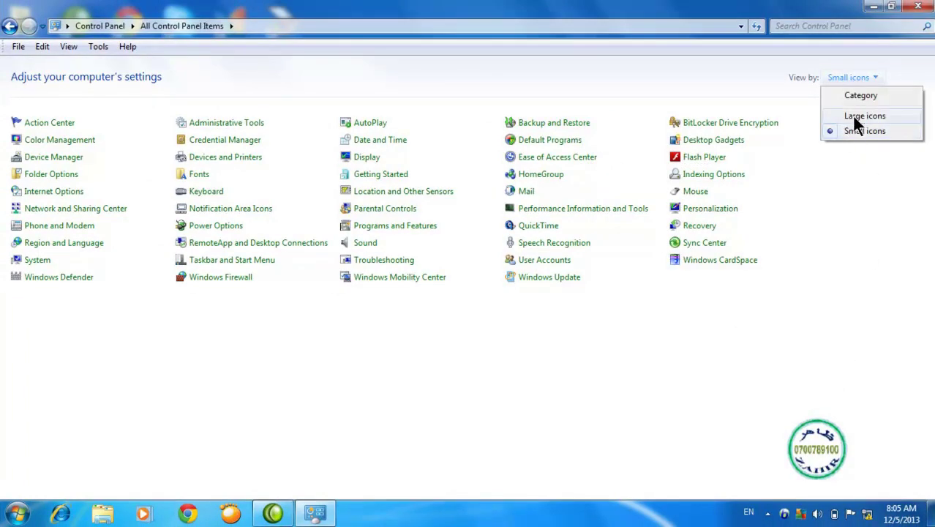
click(851, 115)
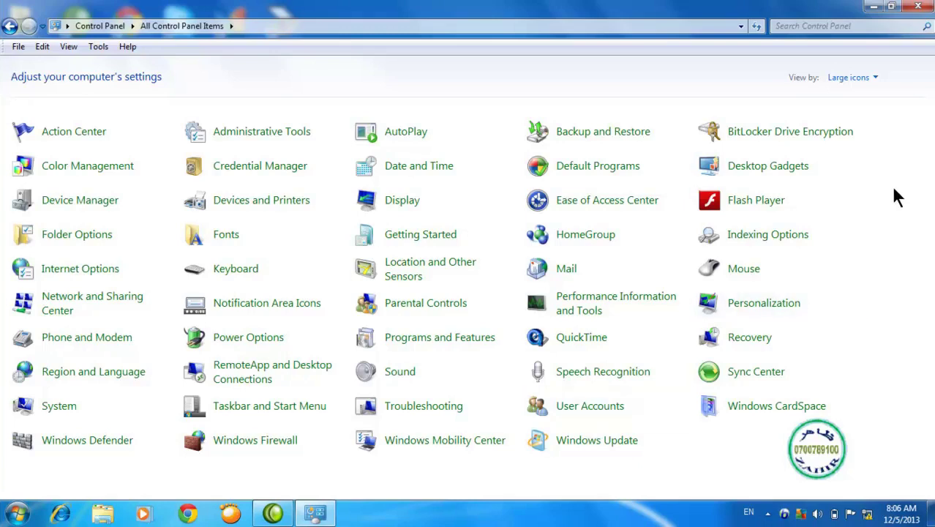
- Close the Control Panel window and refresh the desktop
click(918, 6)
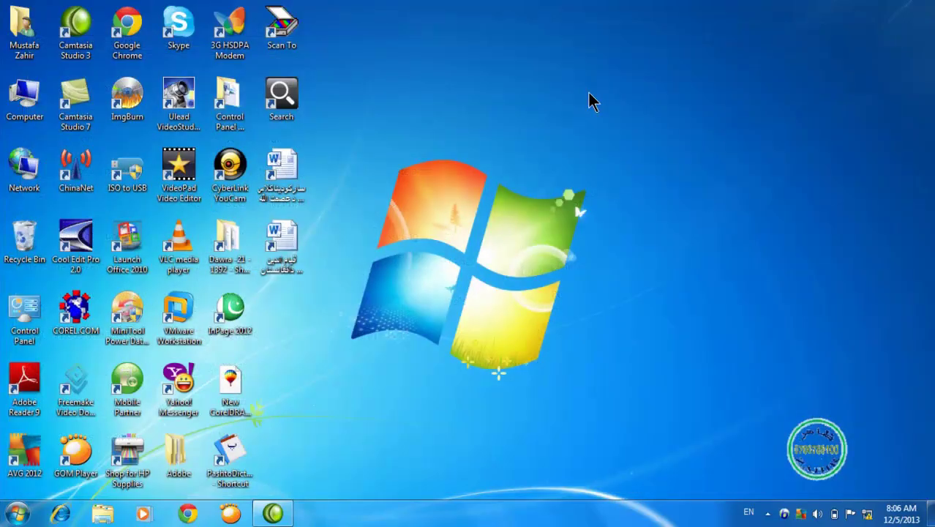
right_click(531, 124)
right_click(549, 162)
right_click(572, 200)
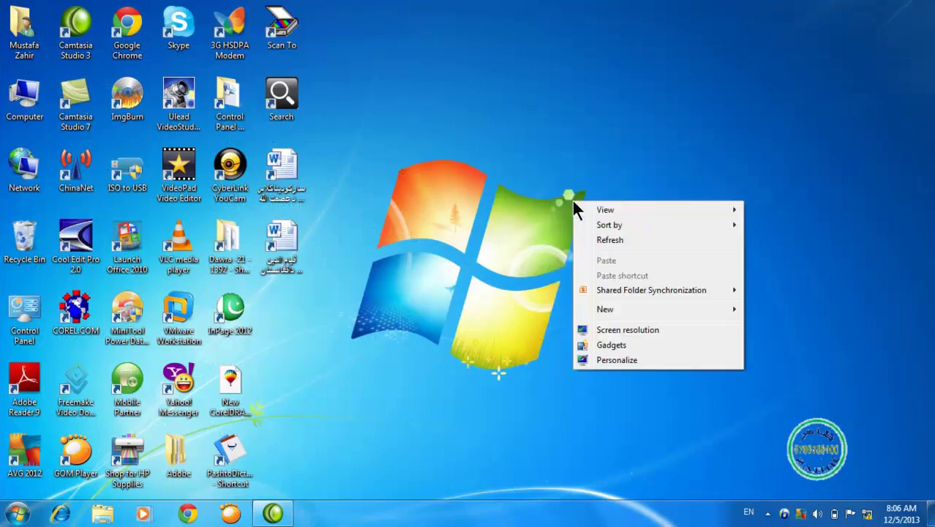
click(595, 238)
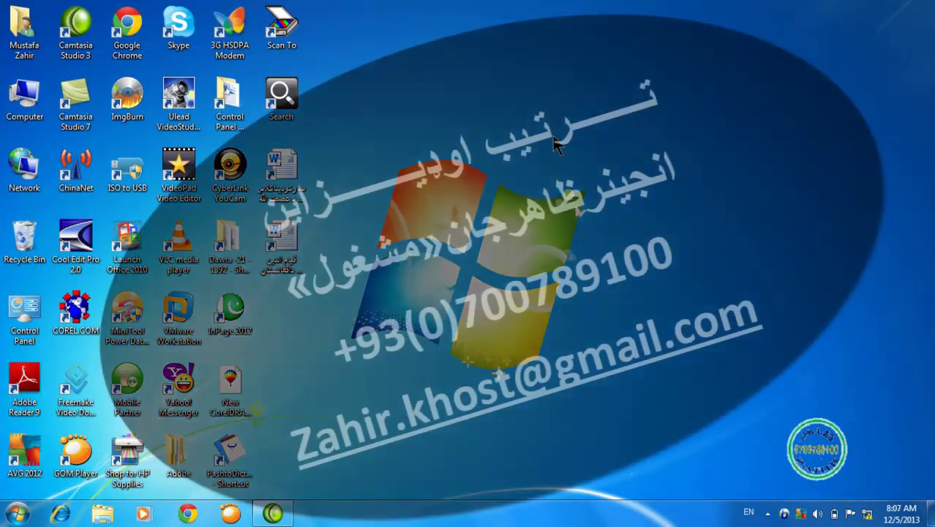